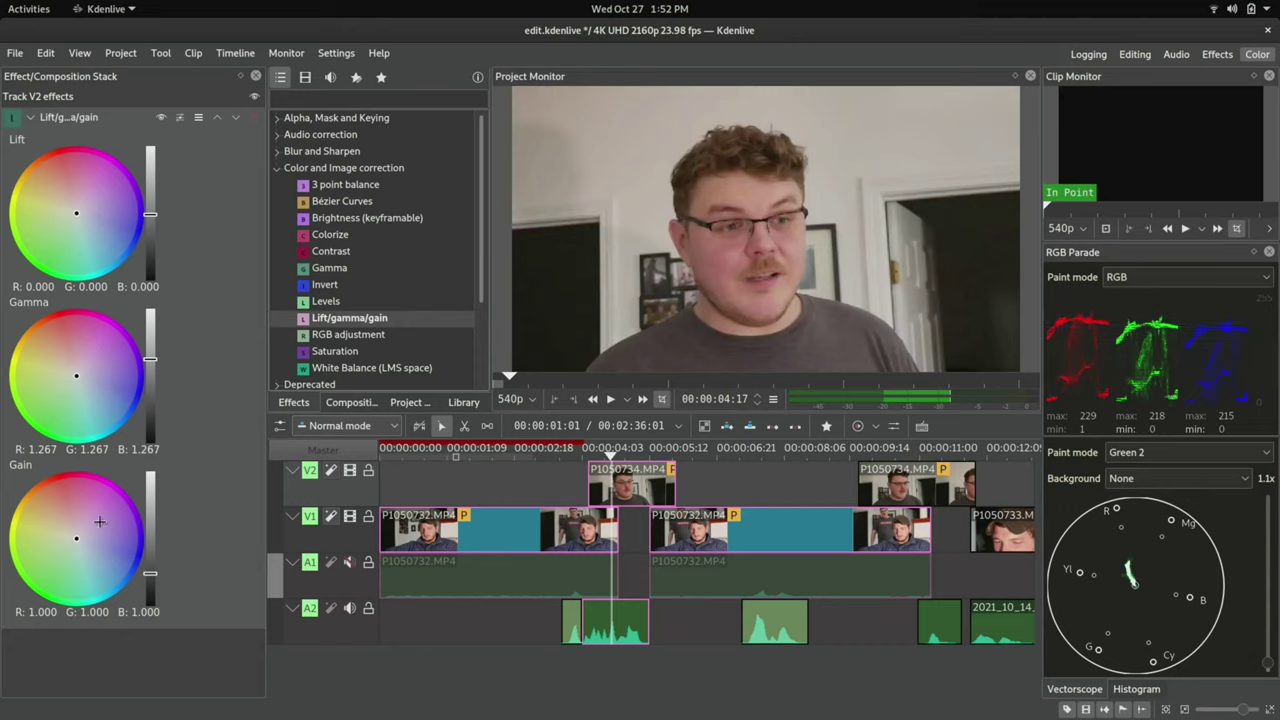
Reset V2's Lift/gamma/gain to defaults and raise Gain to 1.129
left_click(181, 118)
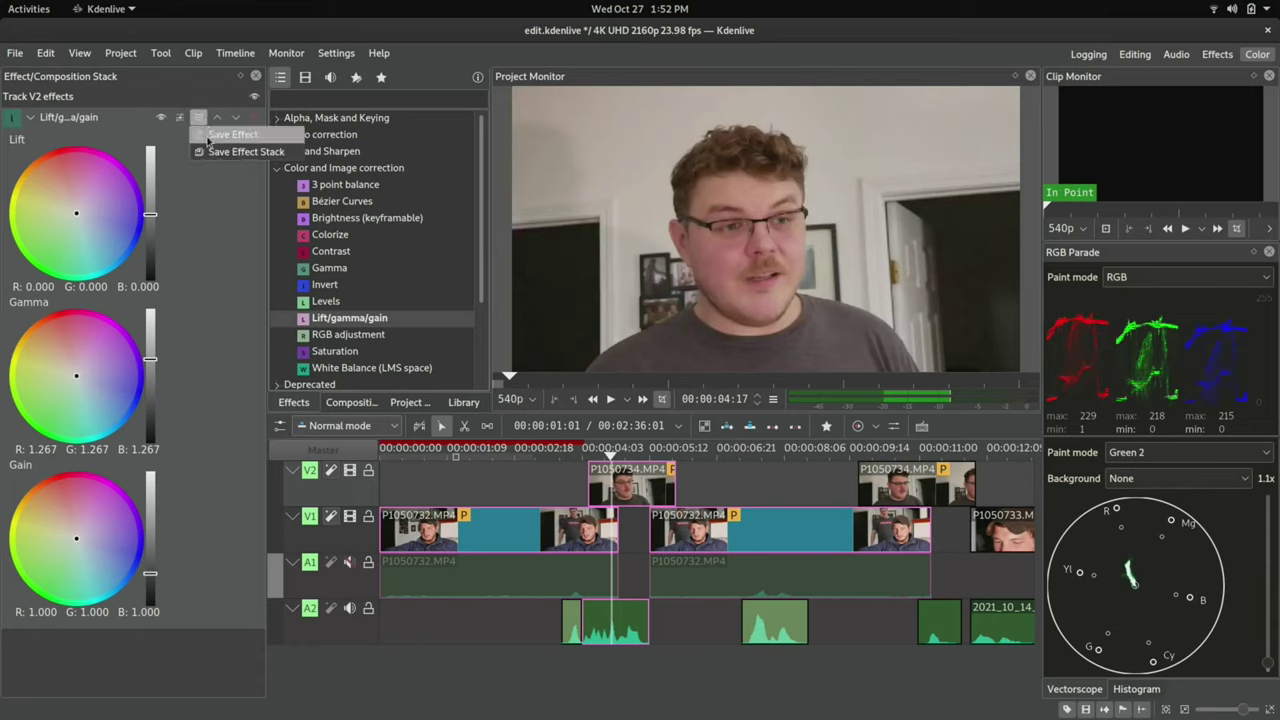
left_click(181, 120)
left_click(179, 119)
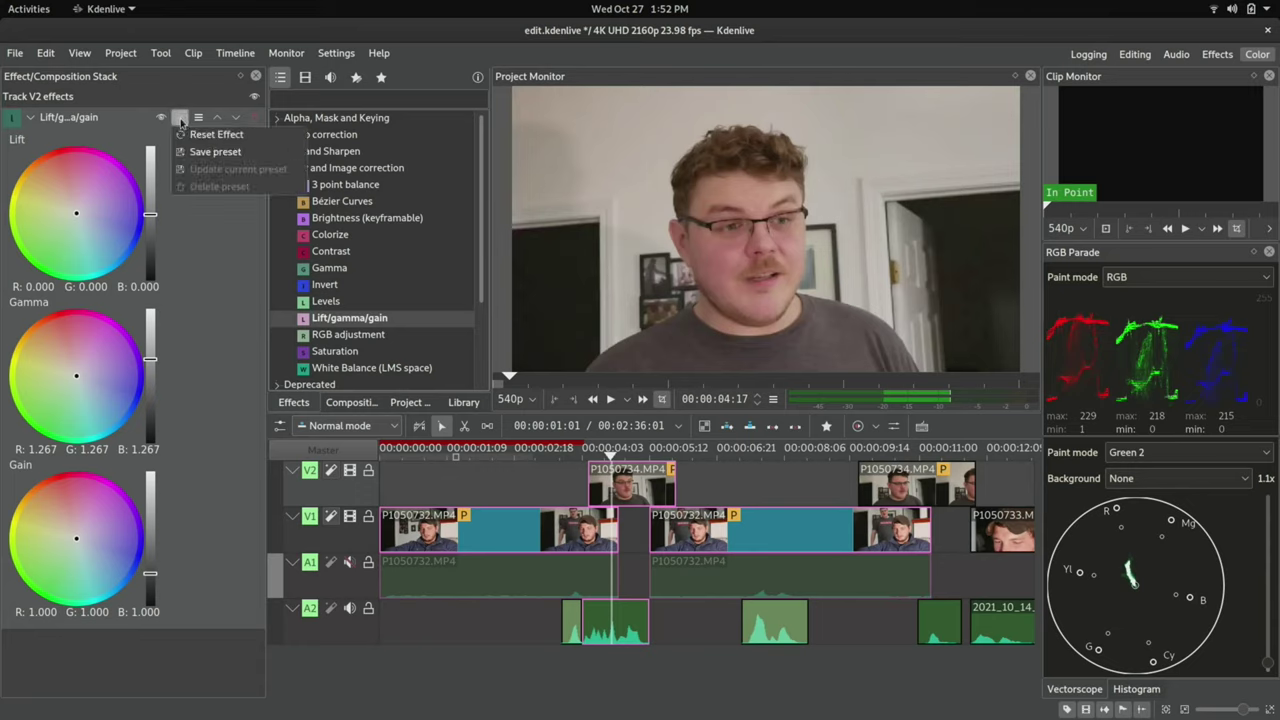
left_click(214, 134)
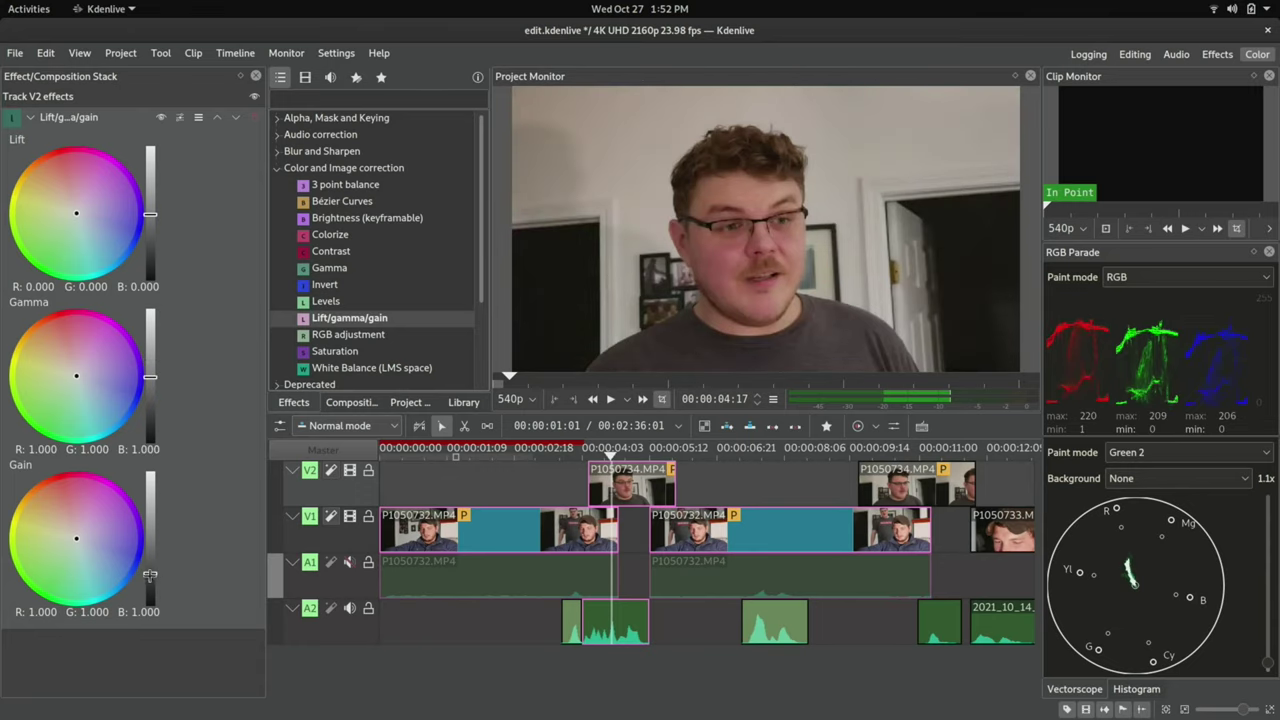
left_click_drag(149, 575, 150, 570)
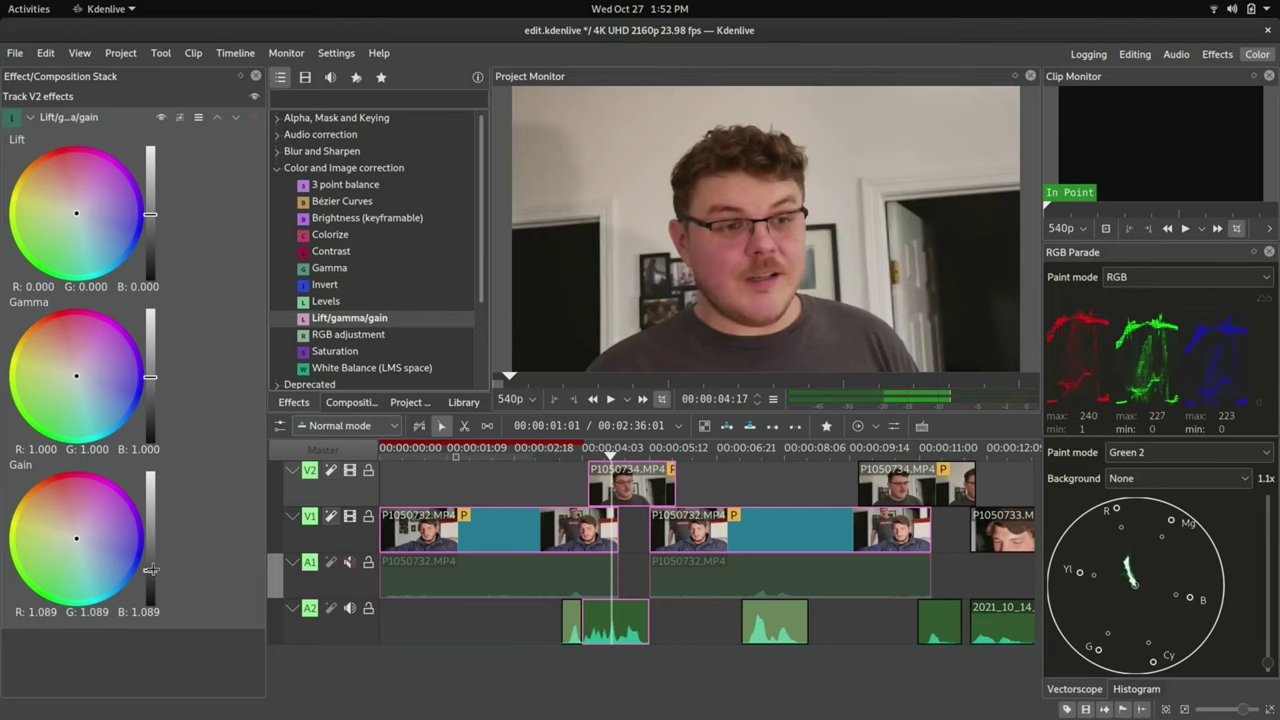
left_click_drag(150, 570, 150, 568)
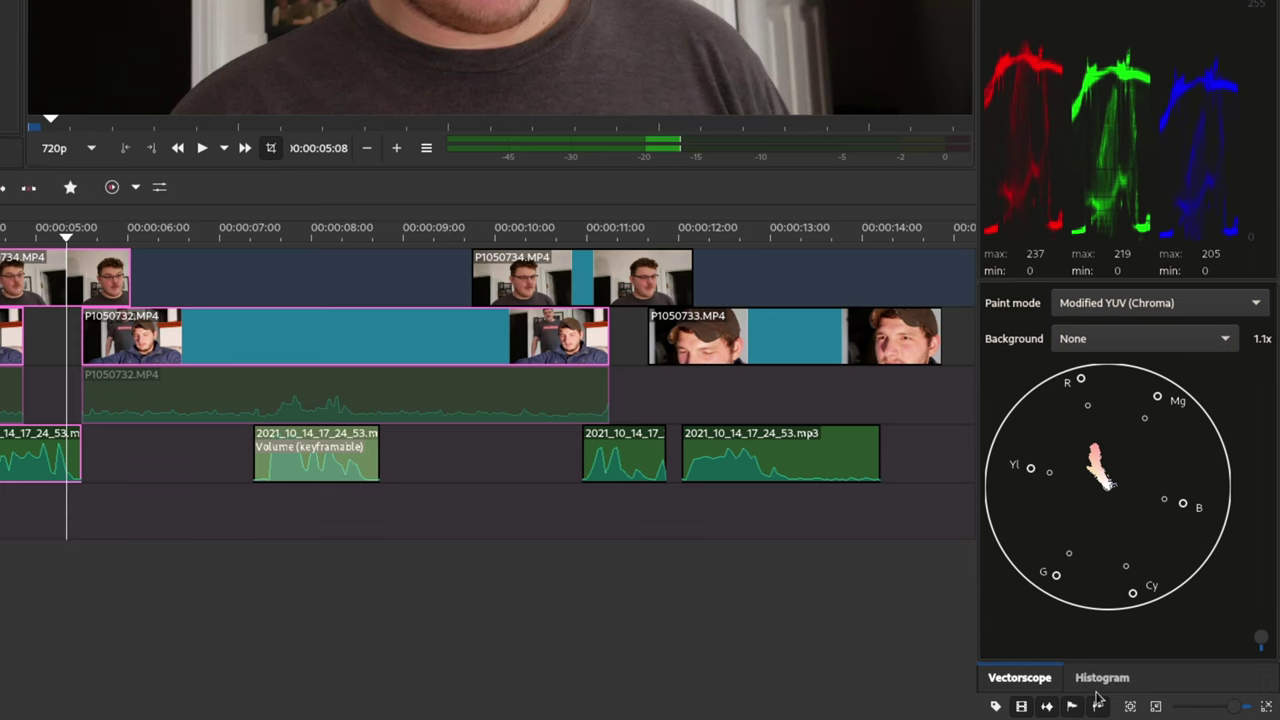
Switch the scopes panel from the vectorscope to the Y/R/G/B Histogram view
left_click(1101, 679)
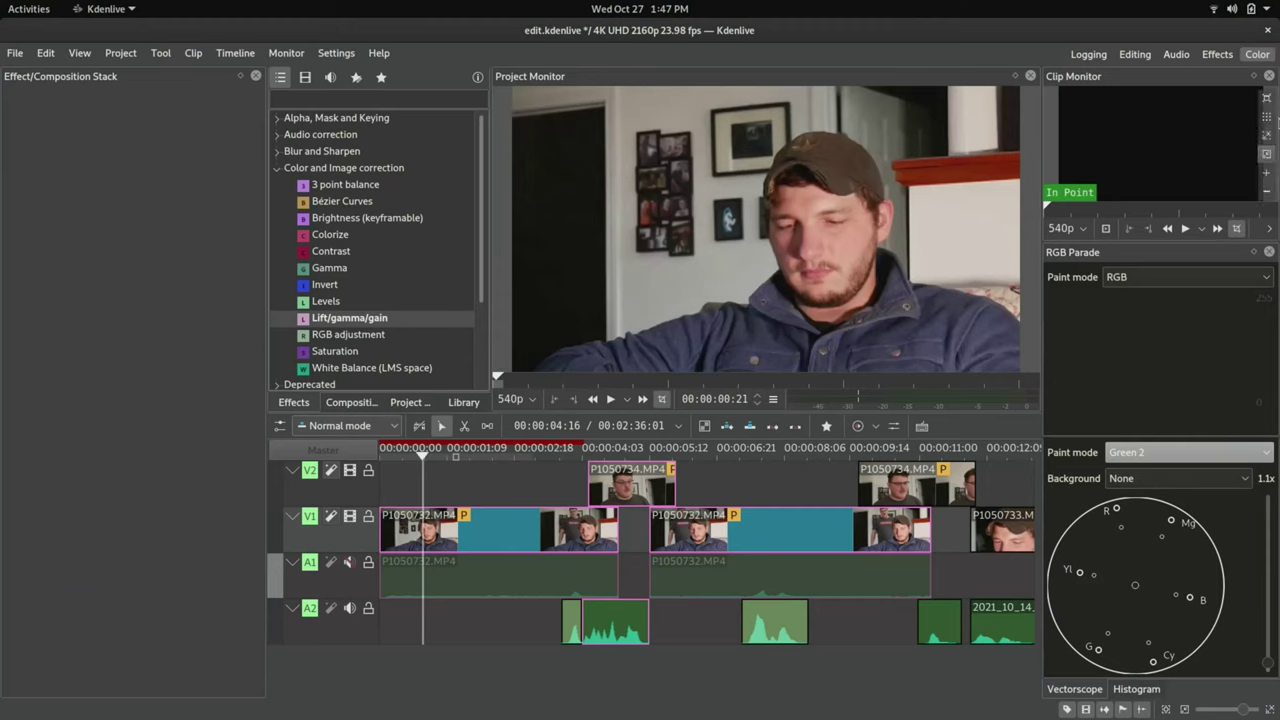
Reset the track's Lift/gamma/gain to defaults and raise Gamma to about 1.2
left_click(340, 535)
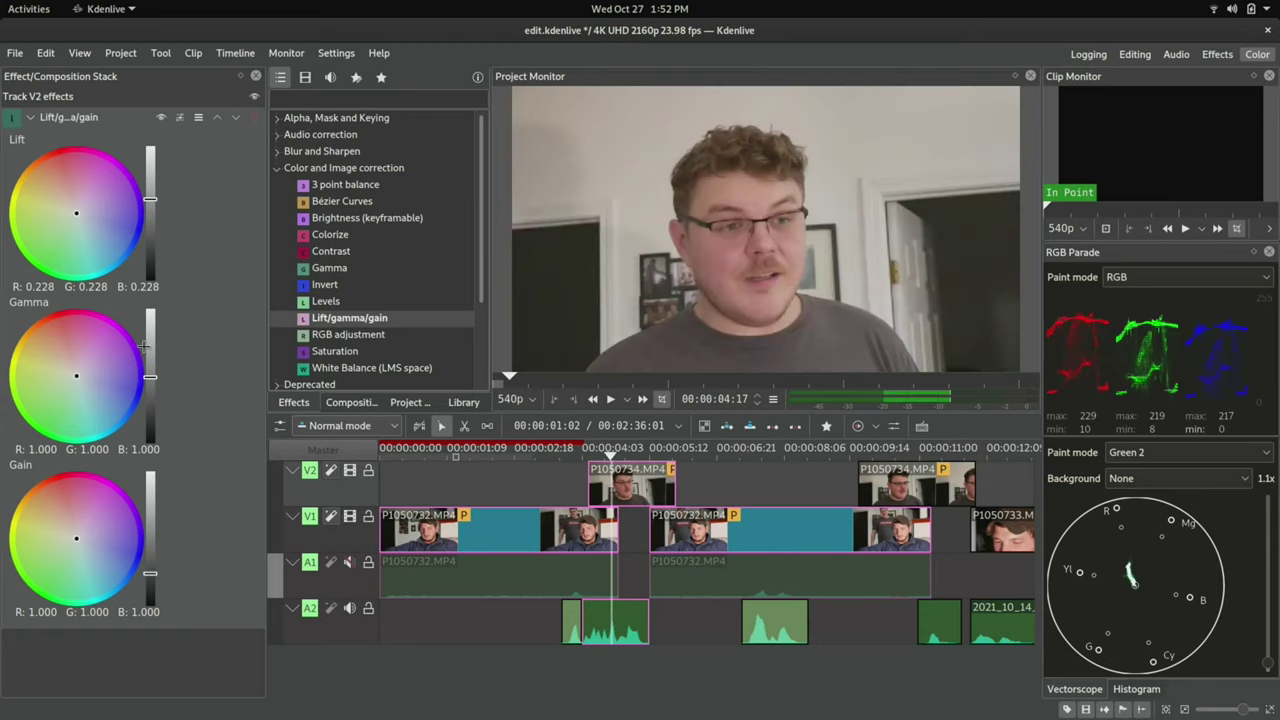
left_click_drag(150, 572, 150, 576)
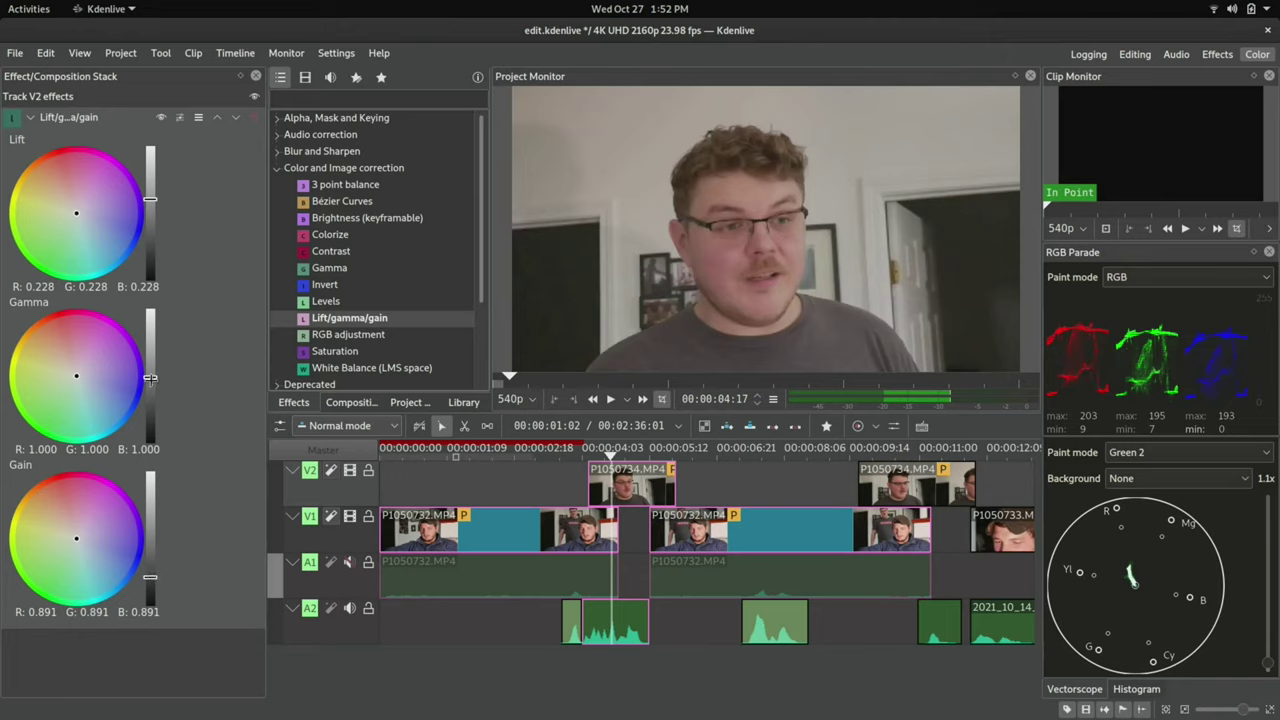
left_click(198, 117)
left_click(205, 128)
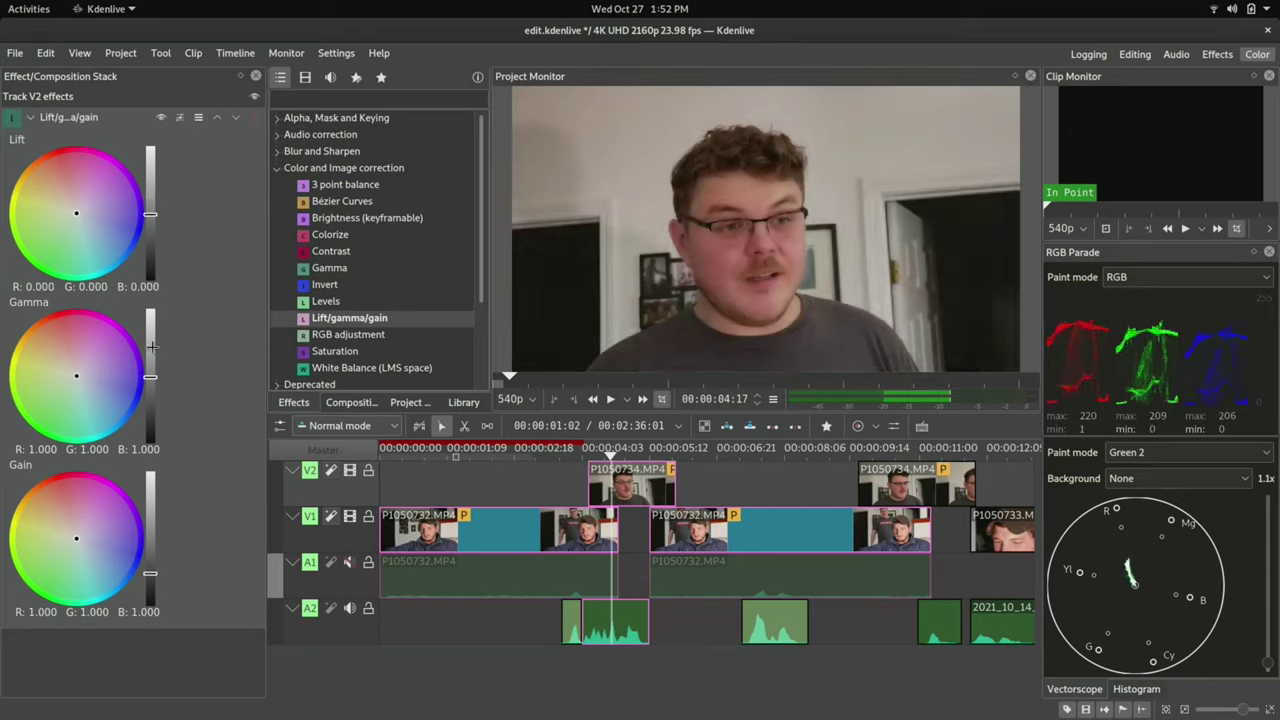
left_click_drag(150, 374, 150, 368)
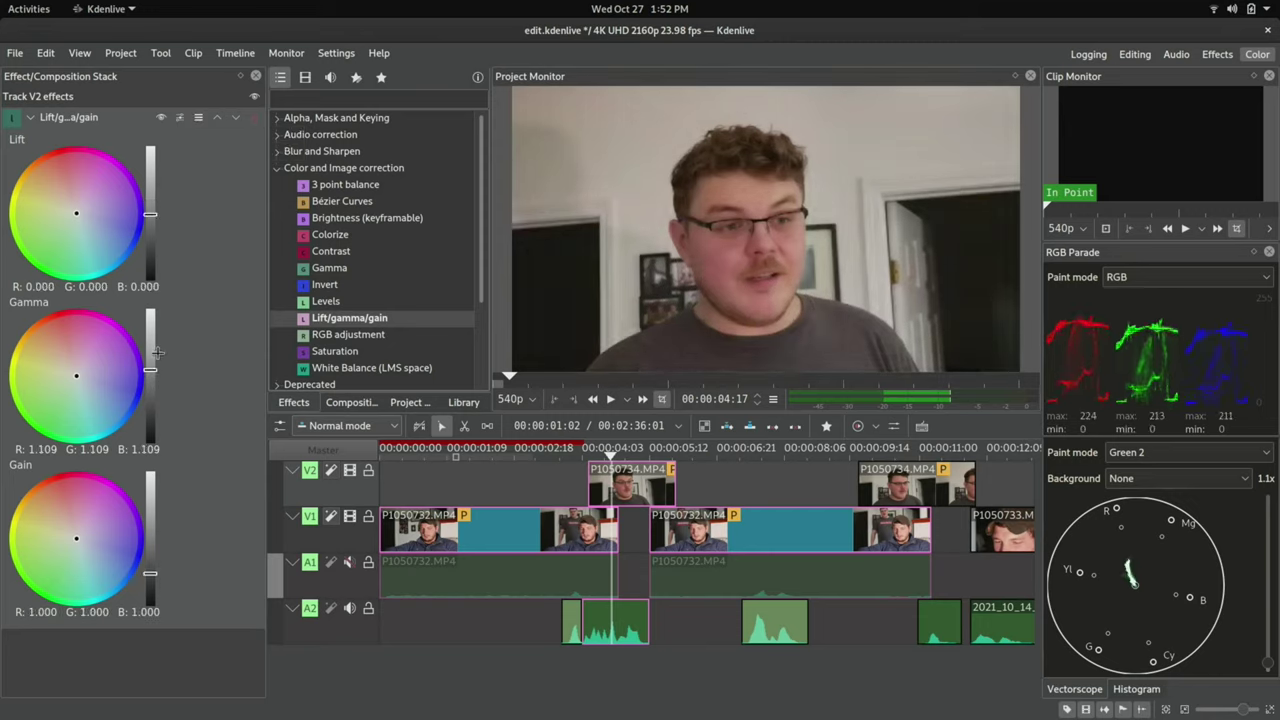
left_click_drag(150, 368, 150, 362)
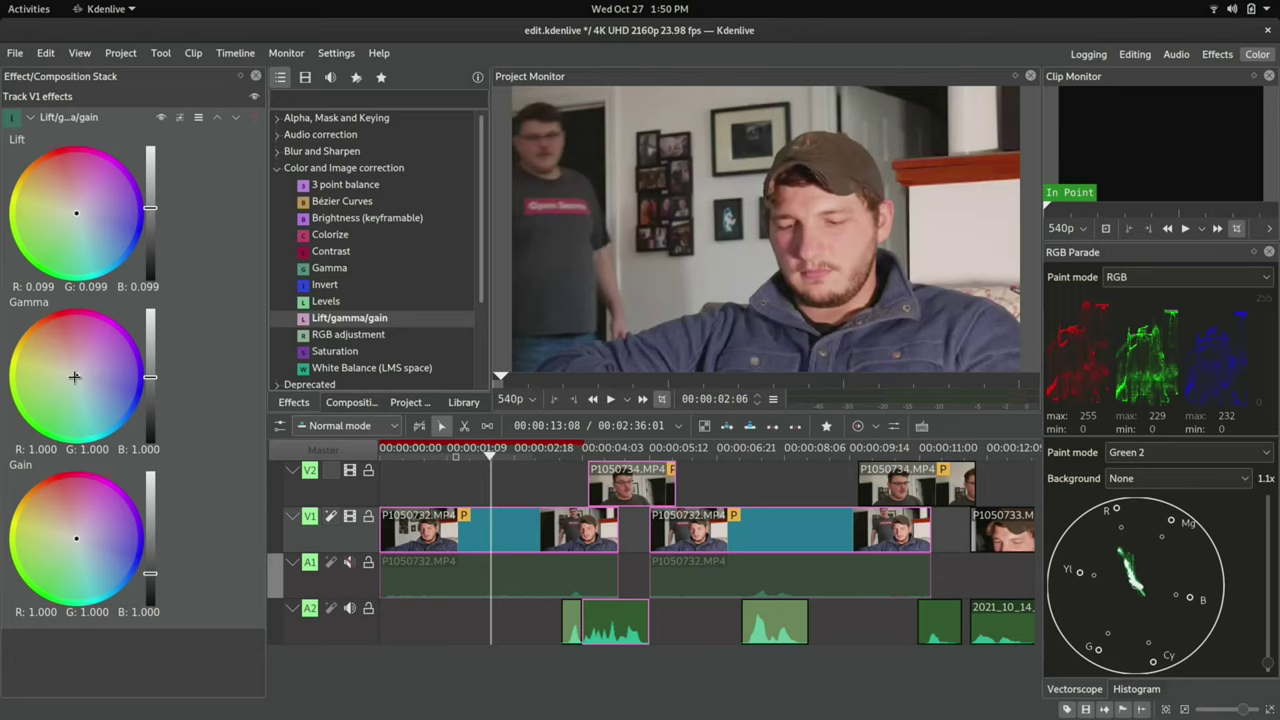
Nudge V1's midtone colour wheel slightly toward blue
left_click_drag(74, 377, 75, 377)
left_click_drag(77, 381, 78, 381)
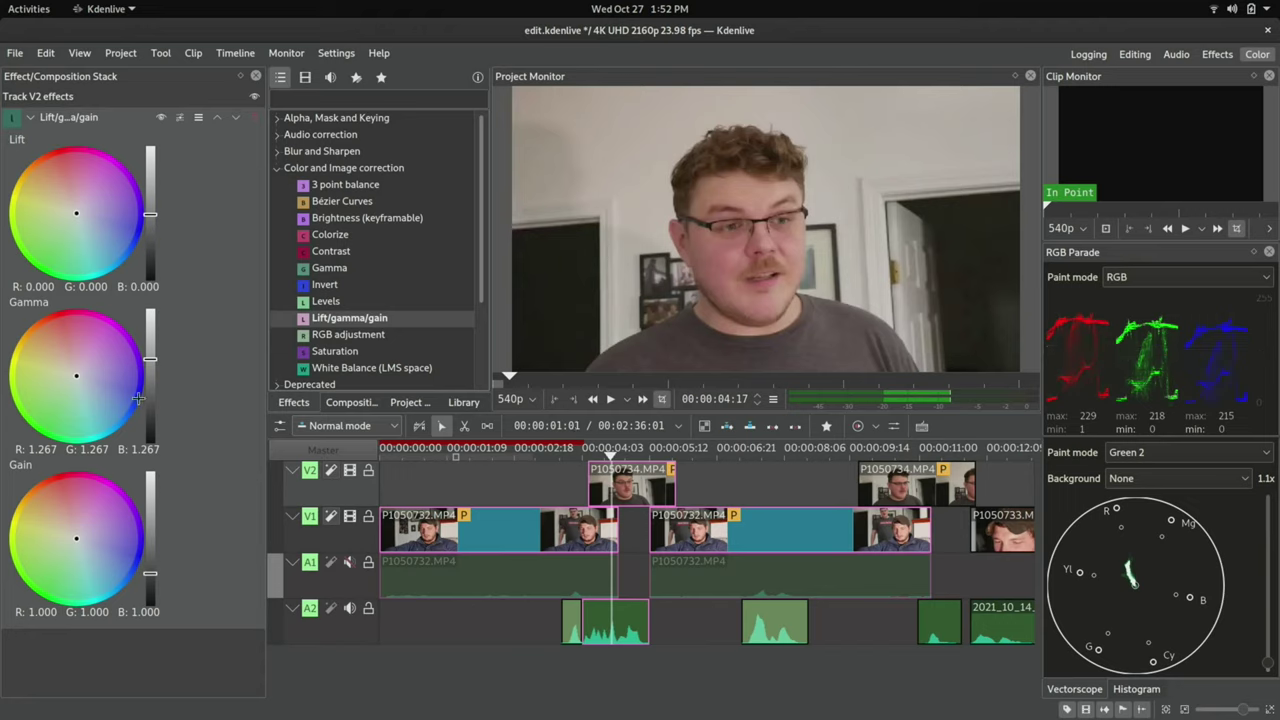
left_click(200, 119)
left_click(179, 120)
Reset V2's Lift/gamma/gain and regrade it to Gain 1.129, Gamma 1.079, then bypass to compare
left_click(179, 120)
left_click(212, 134)
left_click_drag(150, 577, 150, 568)
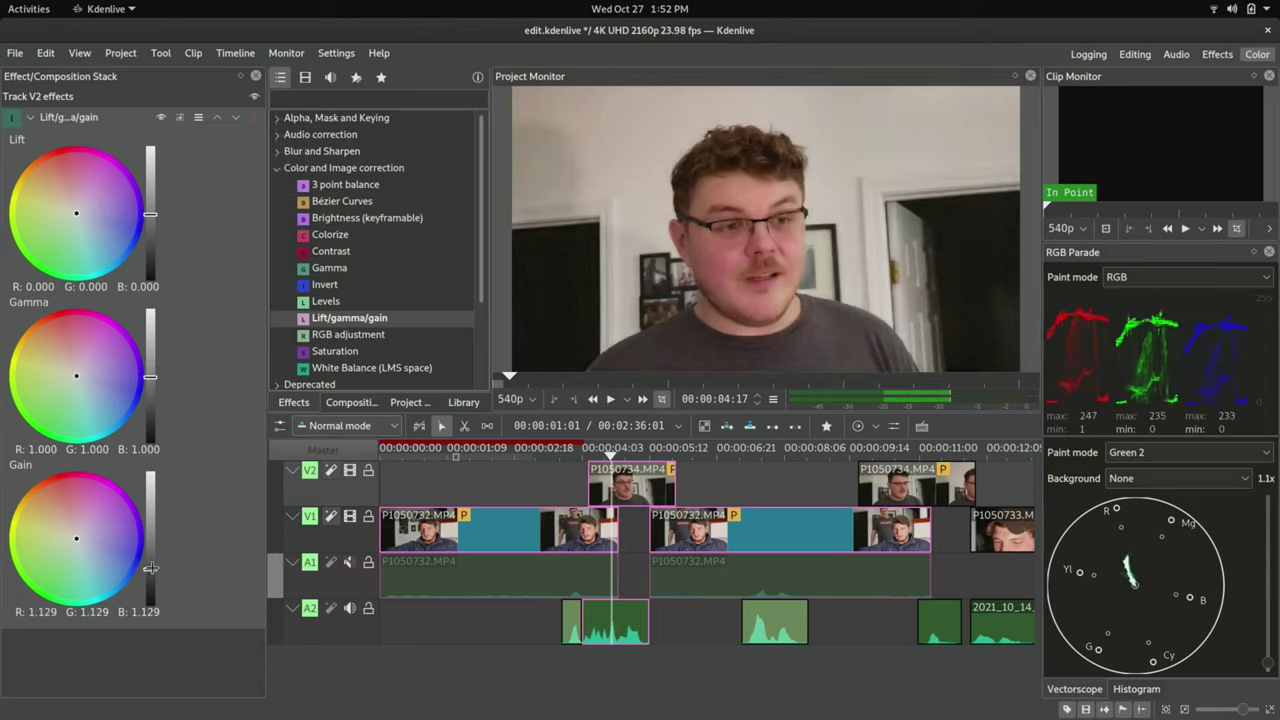
left_click_drag(150, 568, 150, 570)
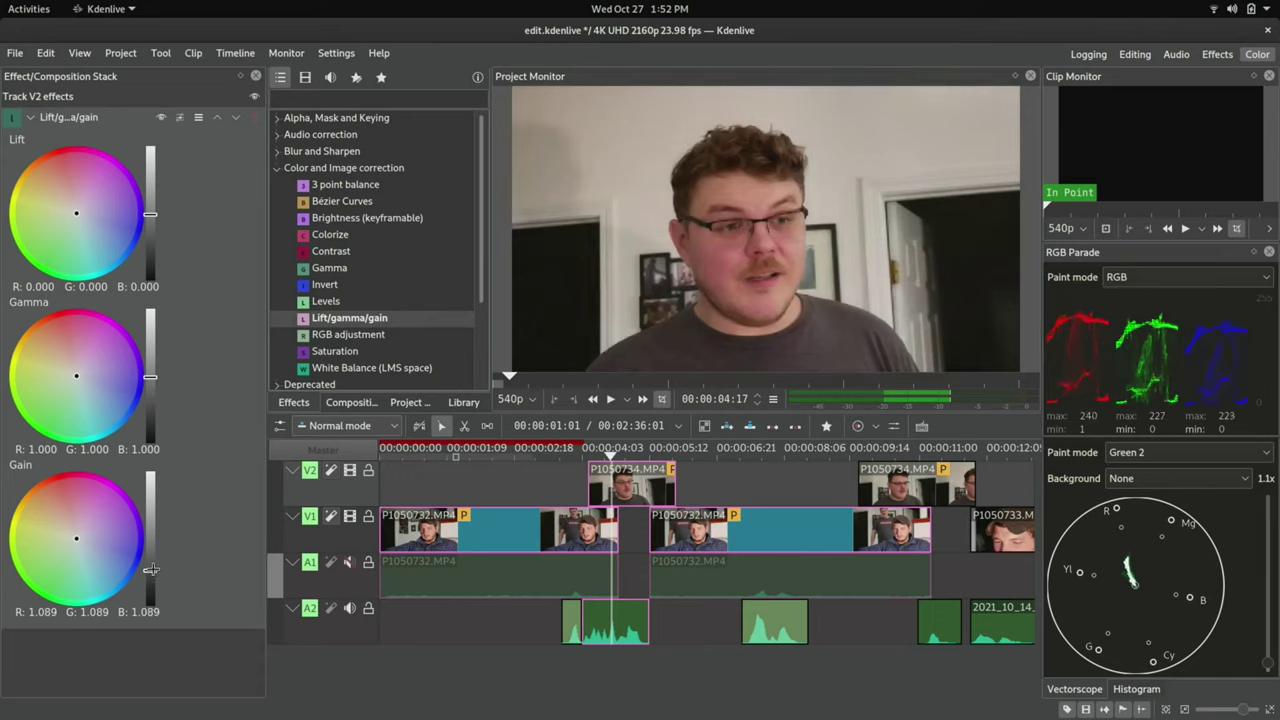
left_click_drag(150, 570, 150, 568)
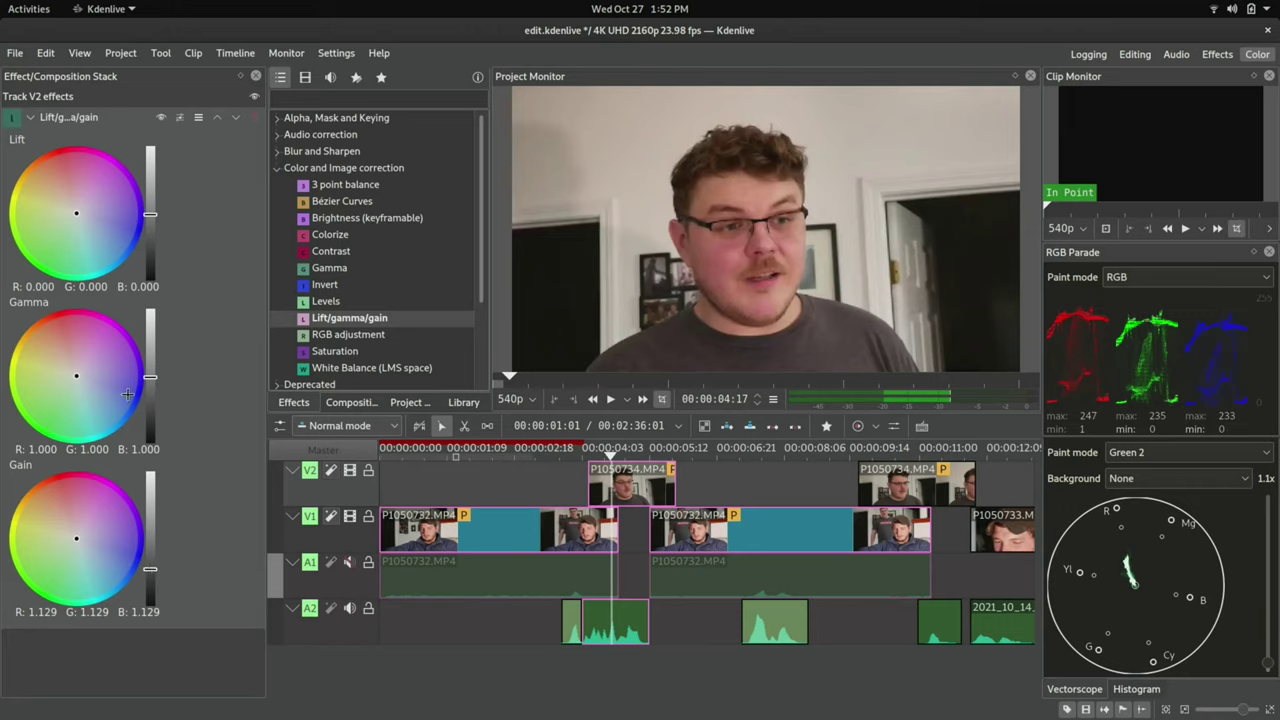
left_click_drag(150, 376, 150, 373)
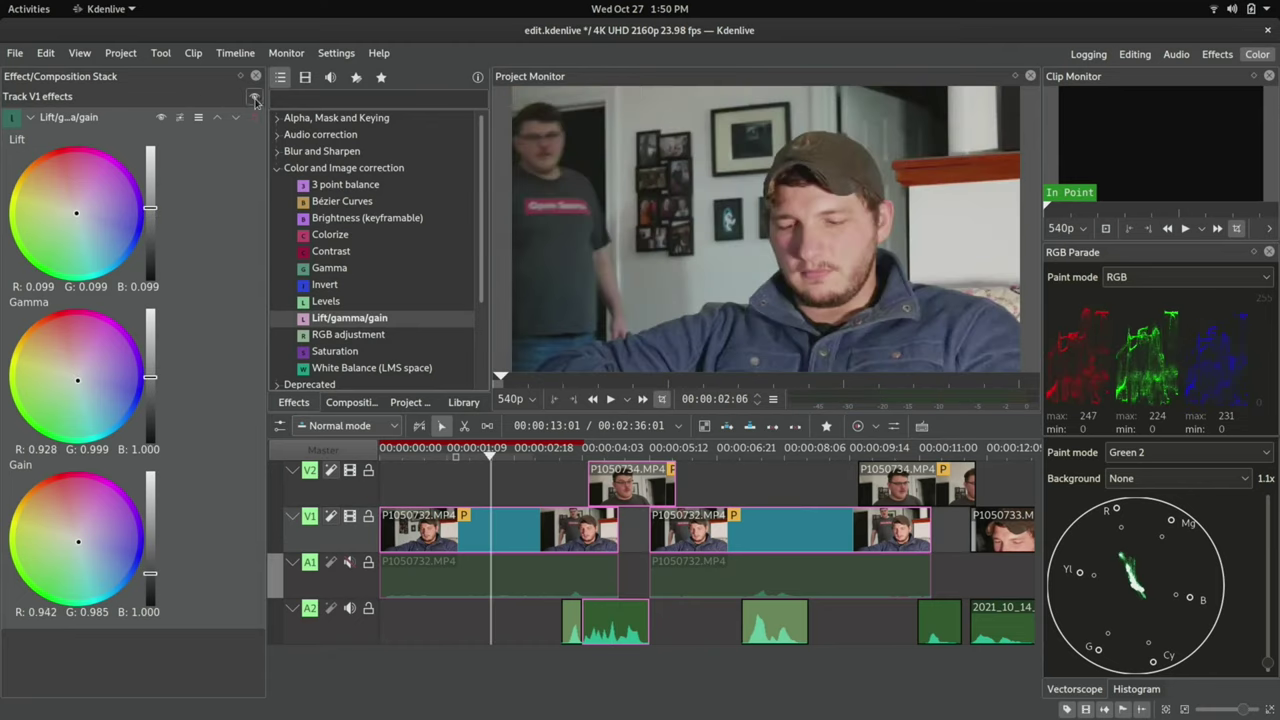
left_click(254, 98)
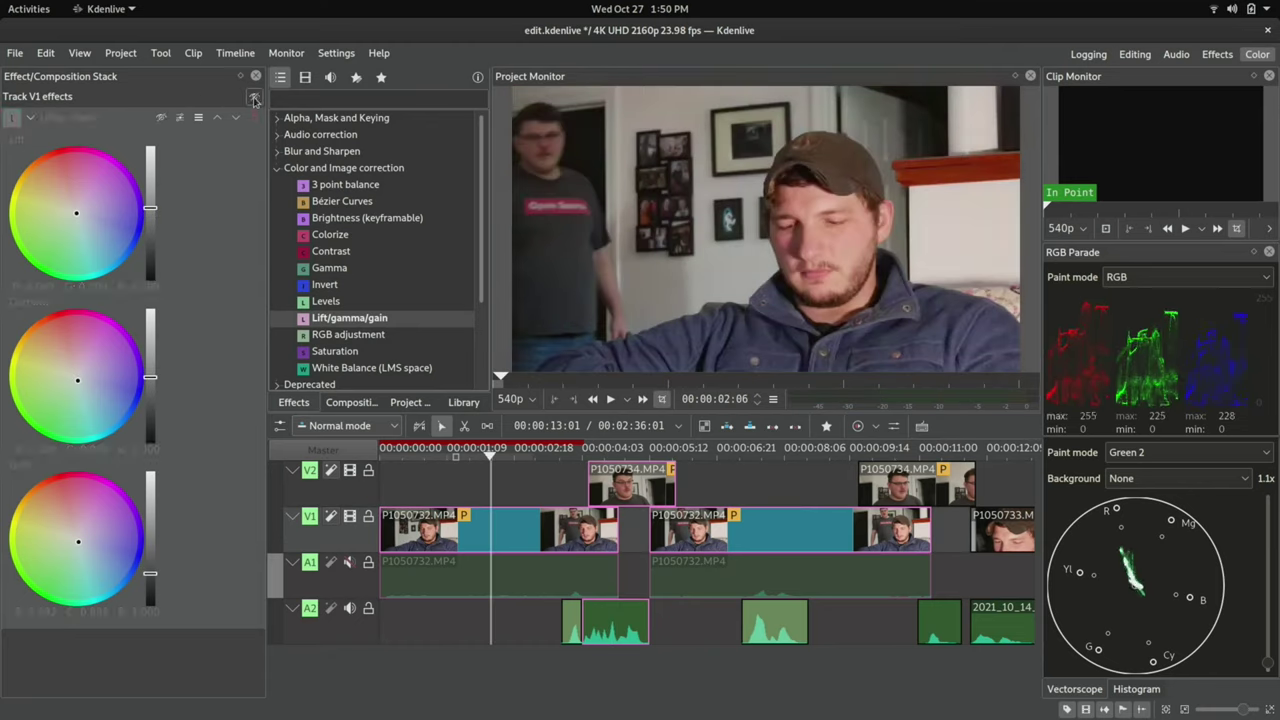
Toggle the track's effects off and back on to compare the correction
left_click(254, 98)
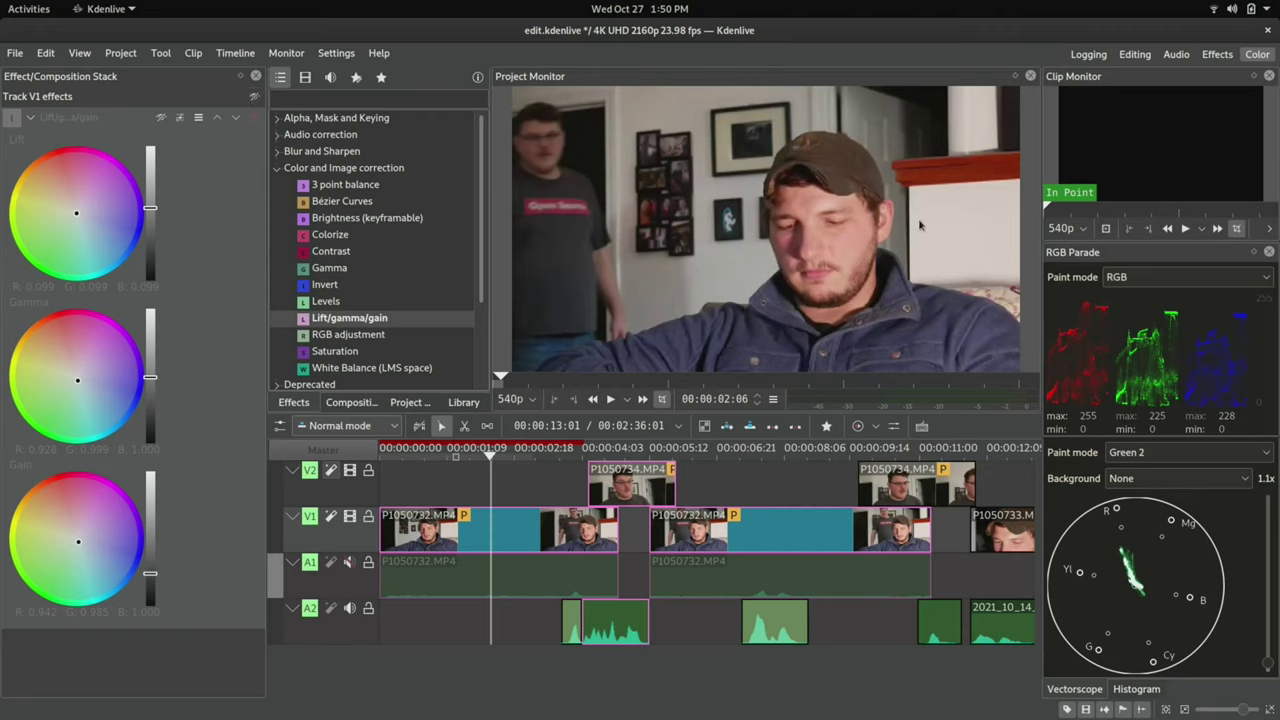
left_click(254, 98)
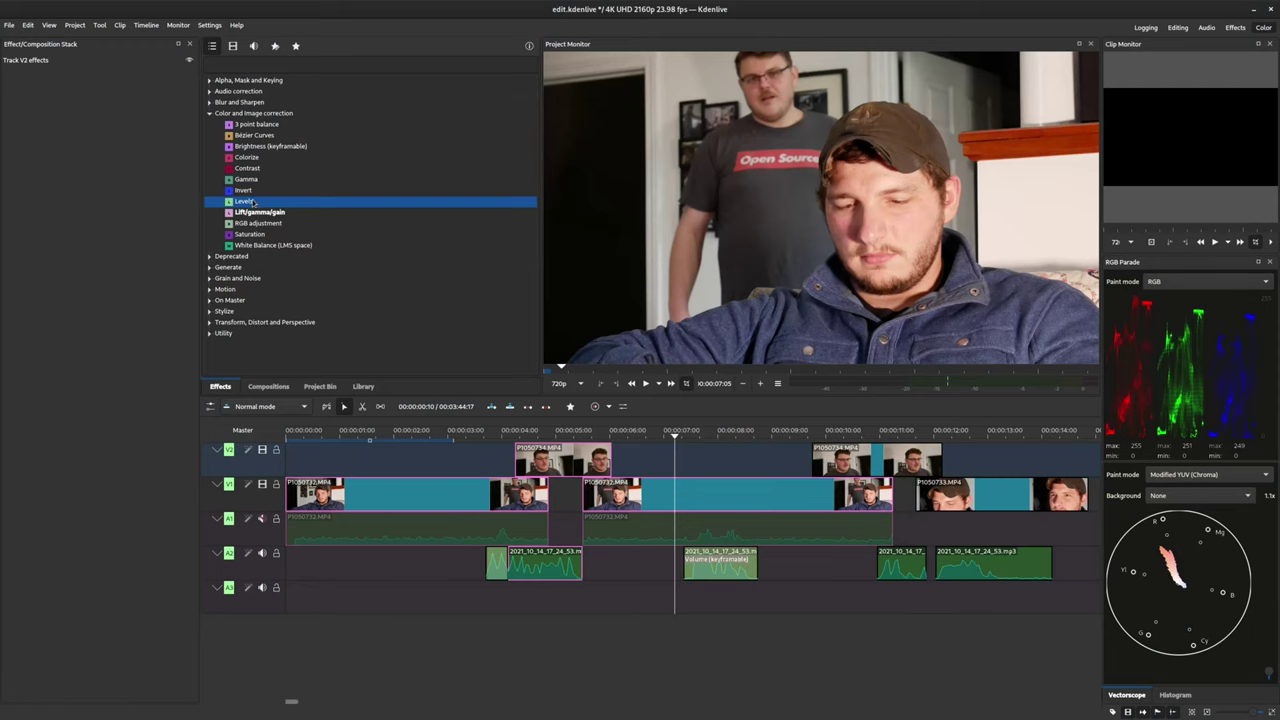
Add a Levels effect to track V2 and park the playhead on the talking-head shot
left_click_drag(96, 184, 69, 167)
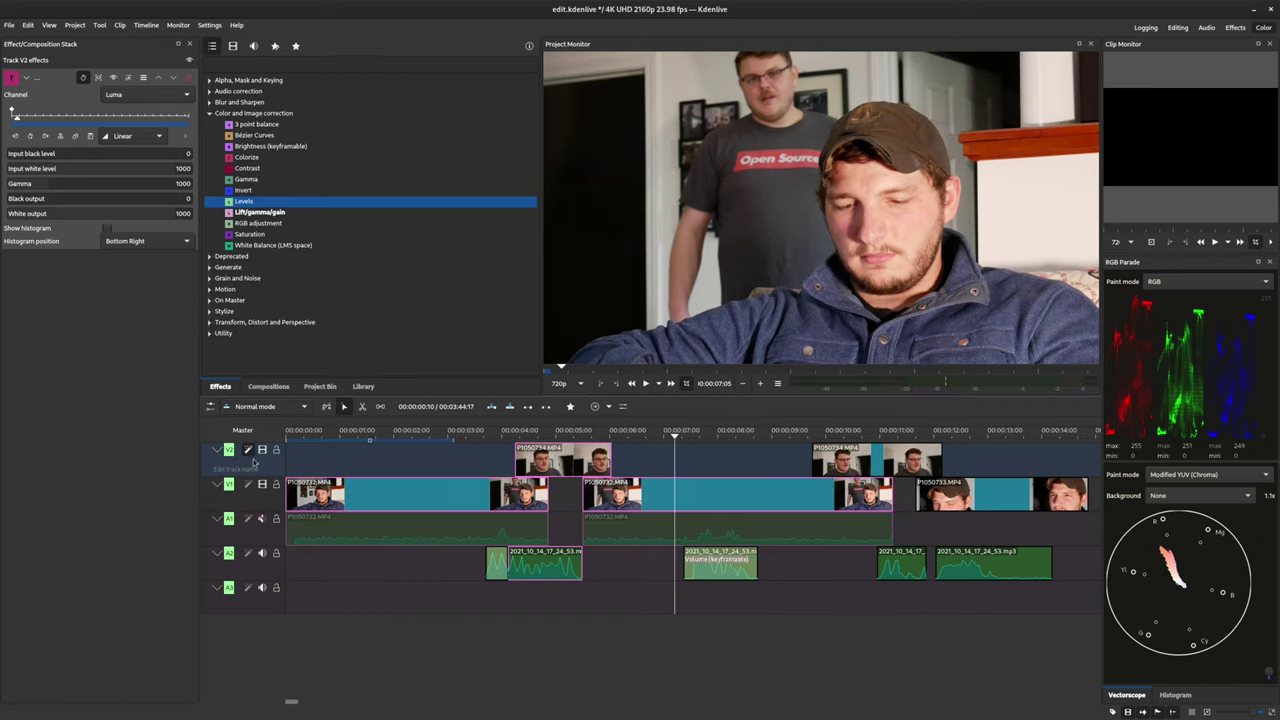
left_click(577, 430)
left_click(566, 430)
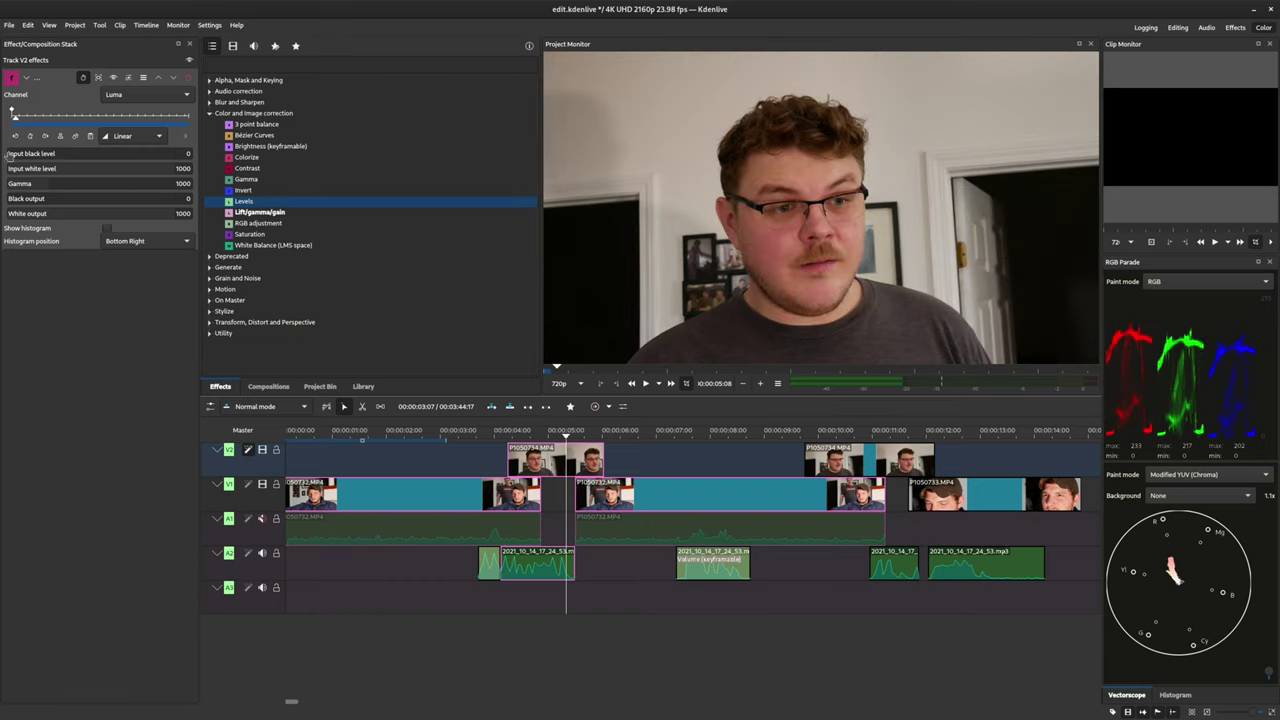
Adjust the Levels sliders, set Gamma to 1074 and input white to 960, and show the histogram
left_click_drag(31, 153, 3, 153)
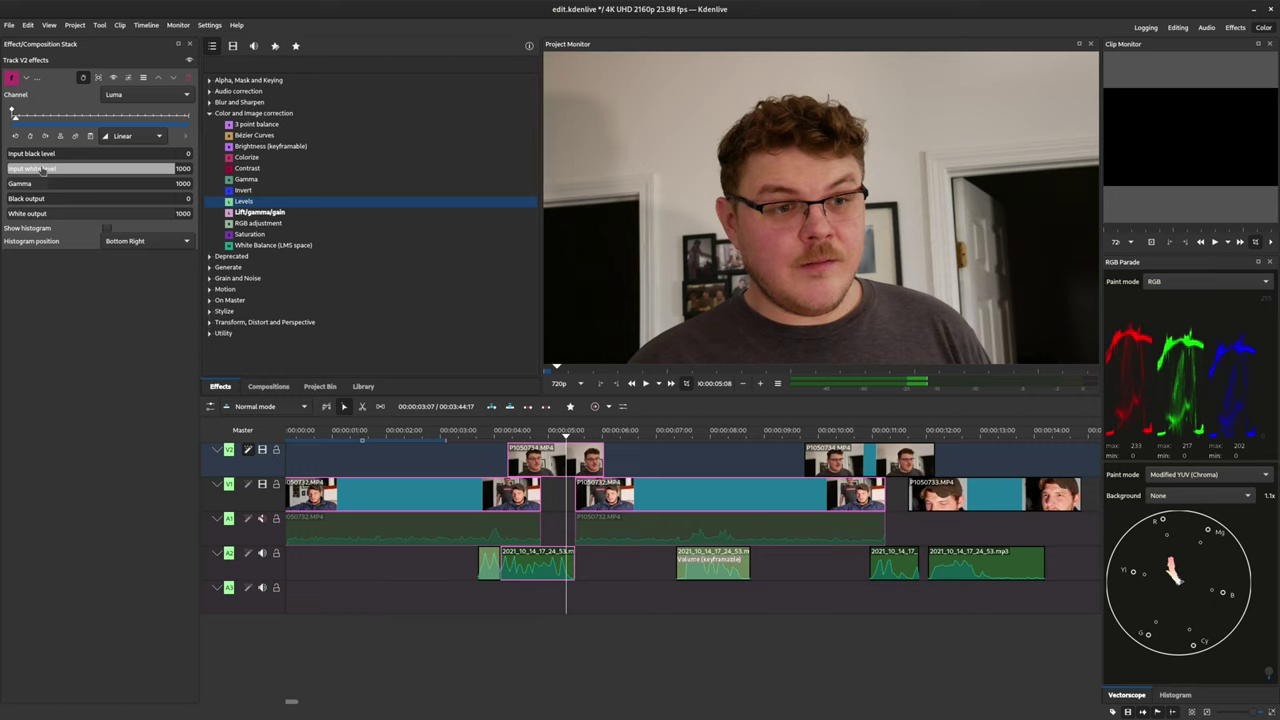
left_click_drag(162, 171, 208, 174)
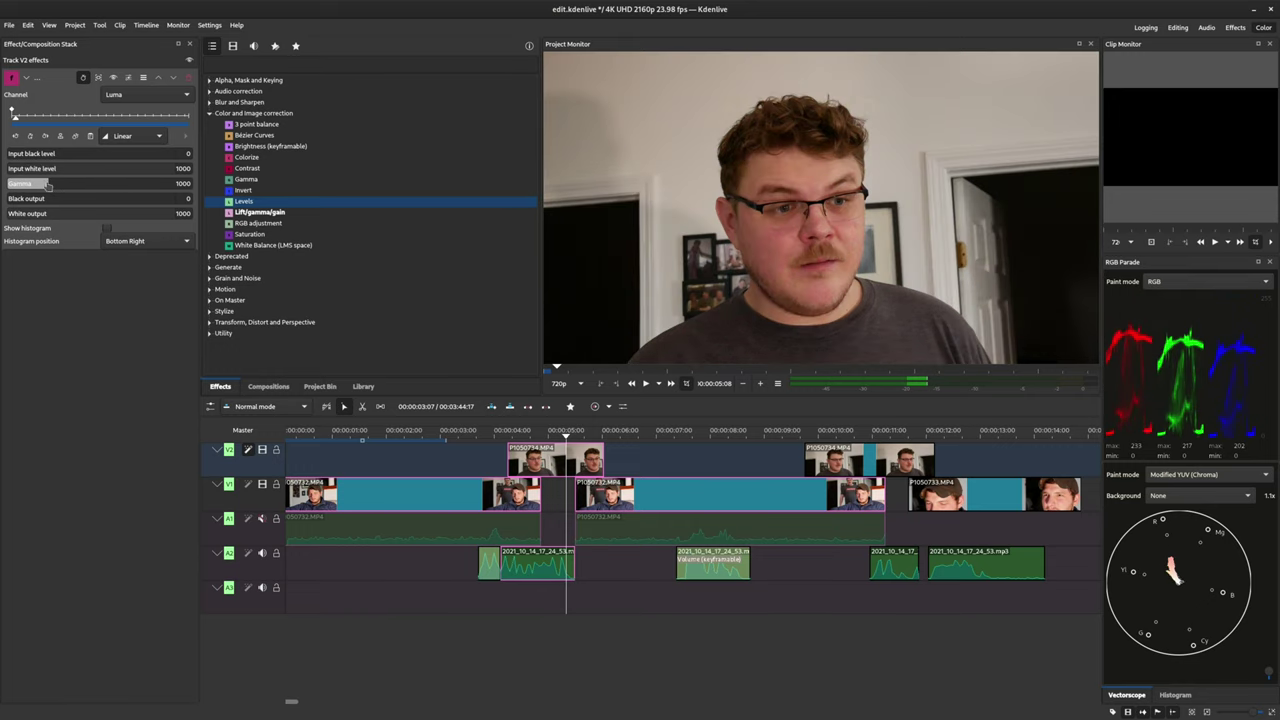
left_click_drag(47, 185, 60, 185)
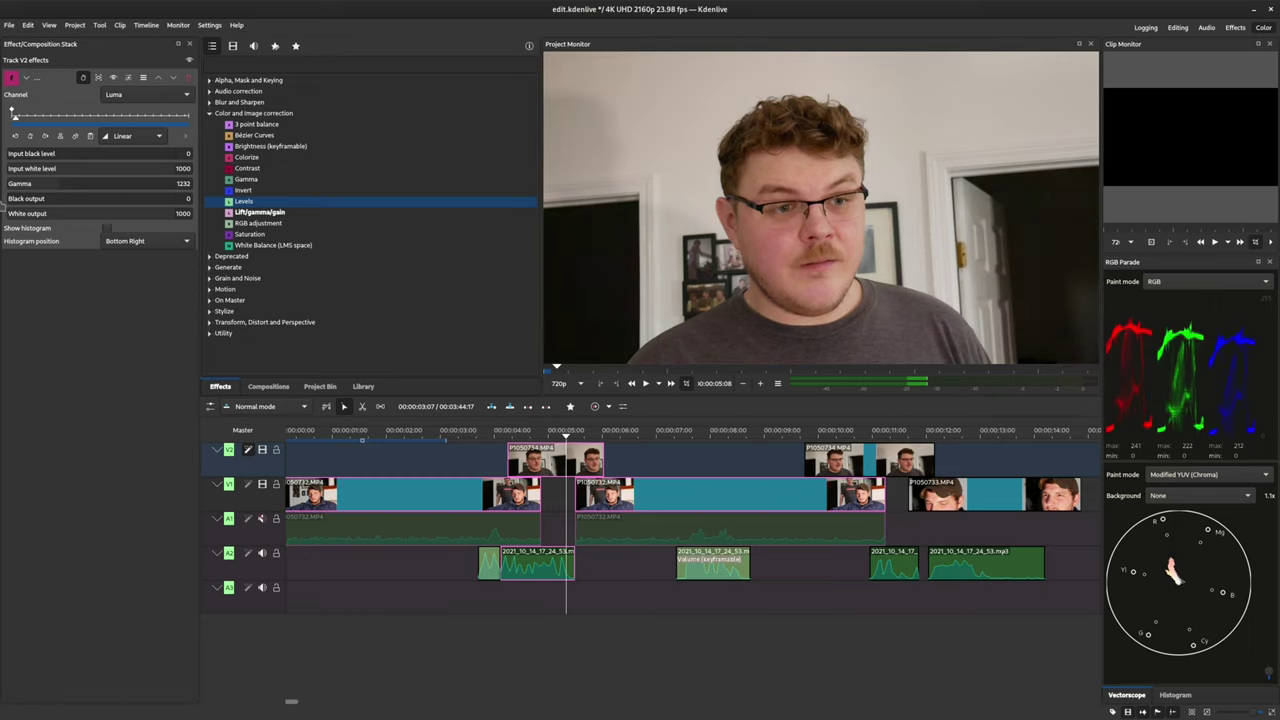
left_click_drag(160, 215, 240, 226)
type("1074")
key("Return")
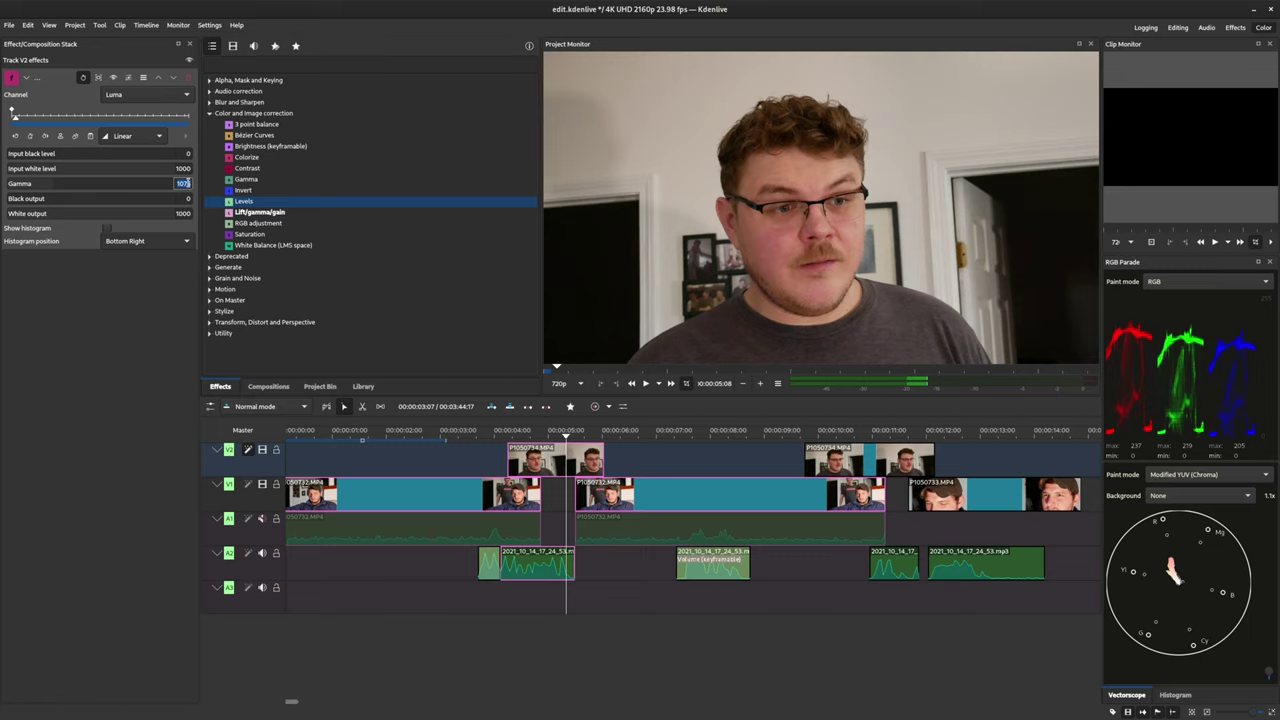
left_click(1174, 695)
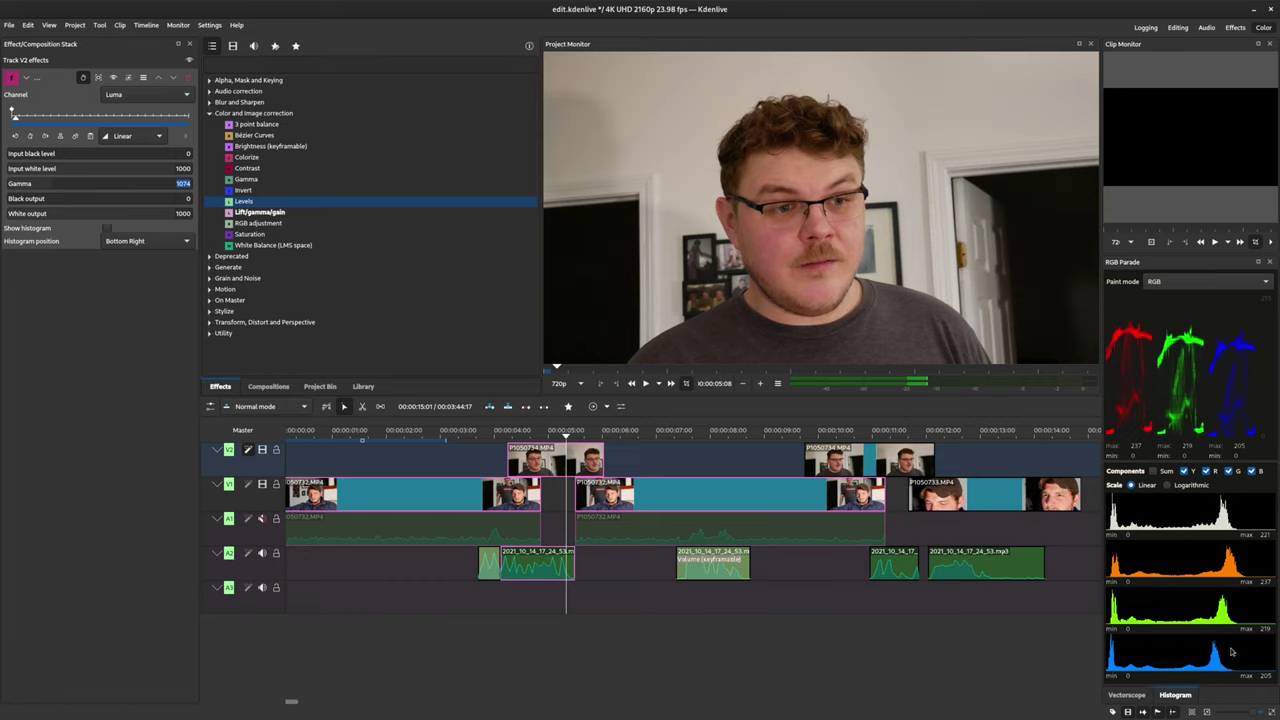